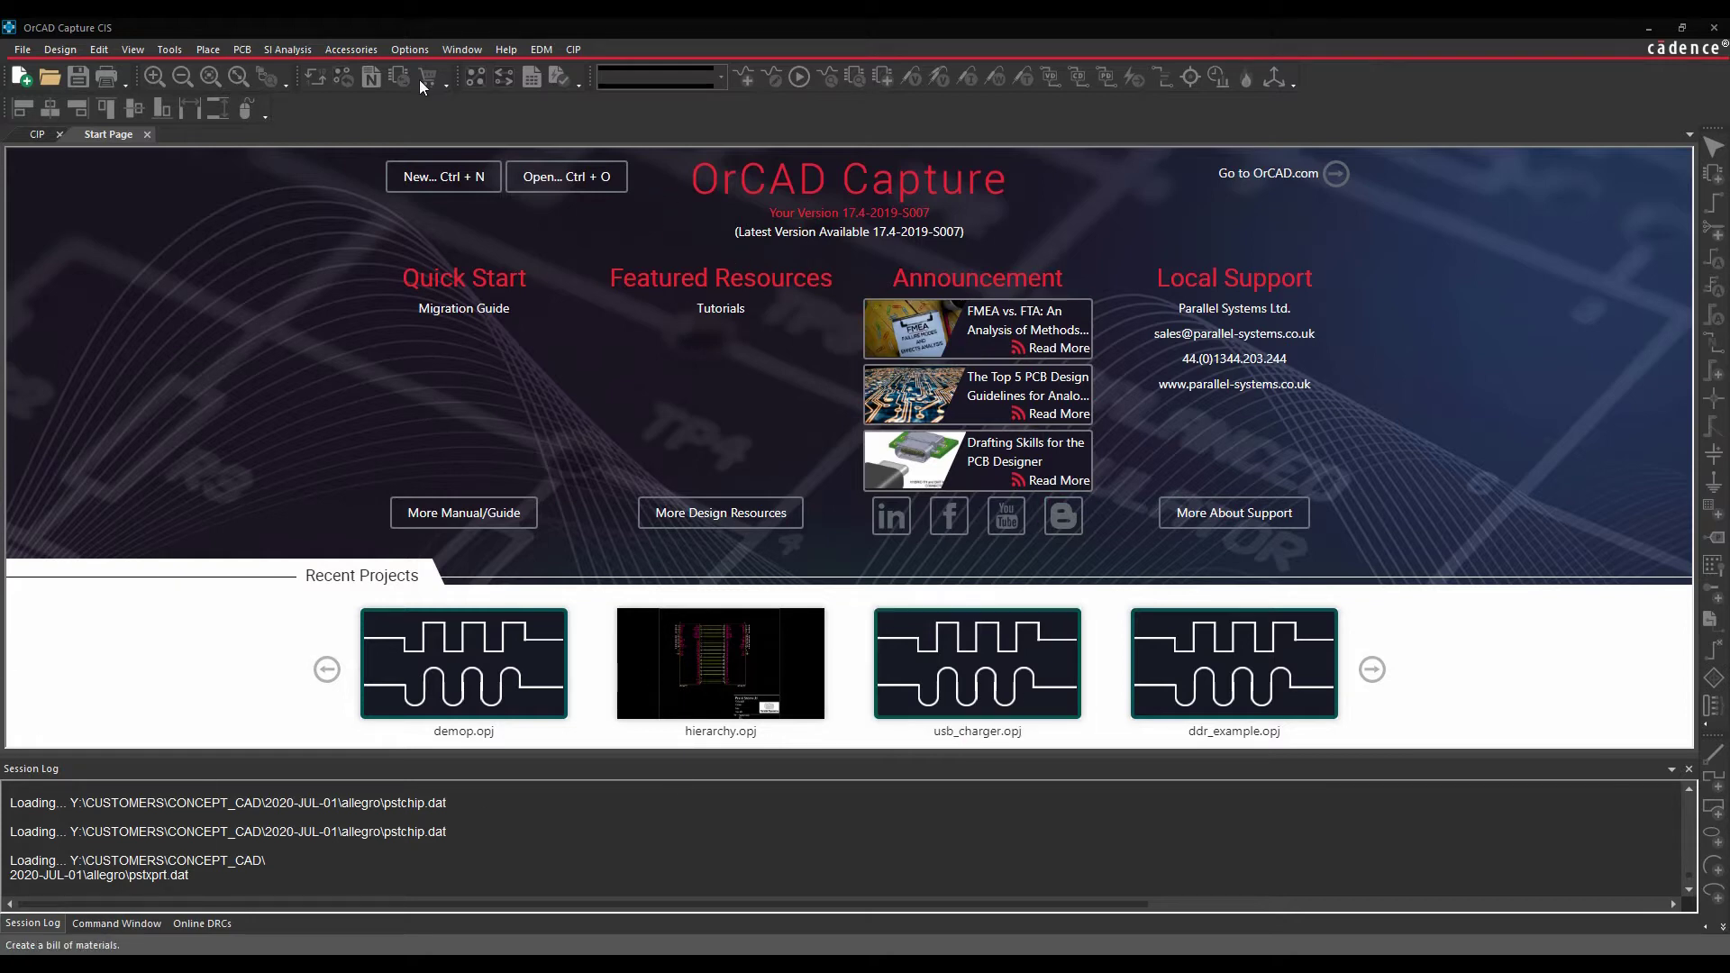
- Open the Help menu from the Start Page toward Learning PSpice
left_click(509, 56)
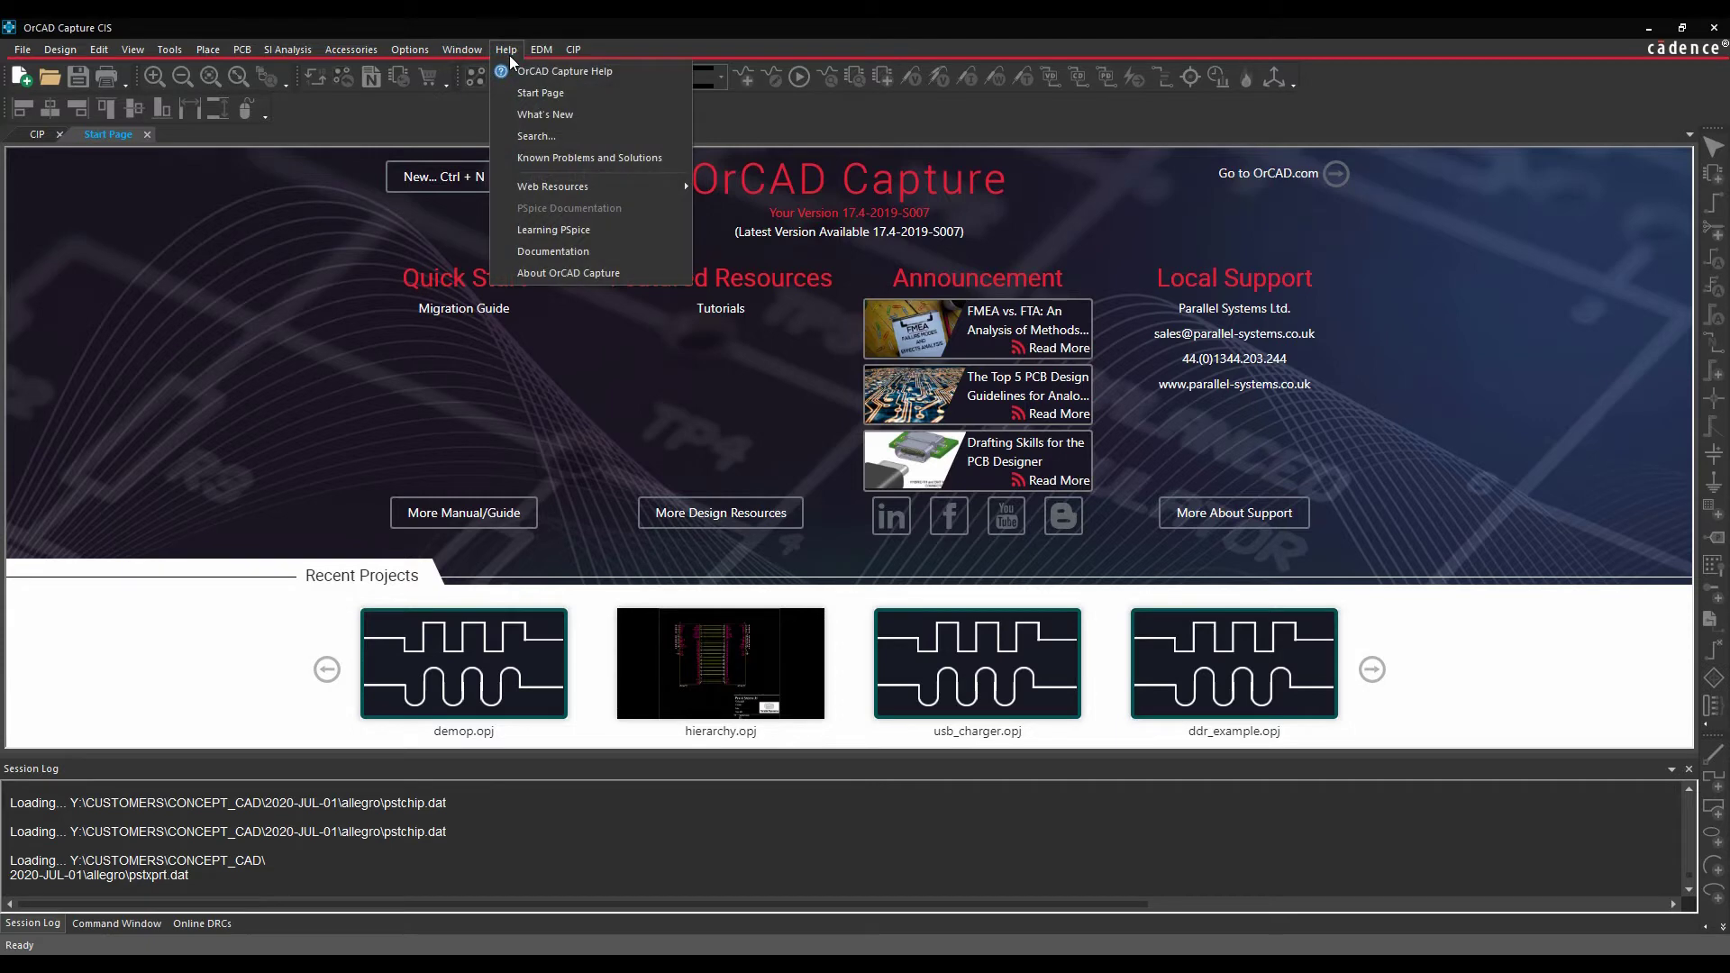
- Open Learning PSpice and expand Analysis Using PSpice, Basic Electronics, Advance Analysis, Application Notes, Operational amplifiers
left_click(576, 228)
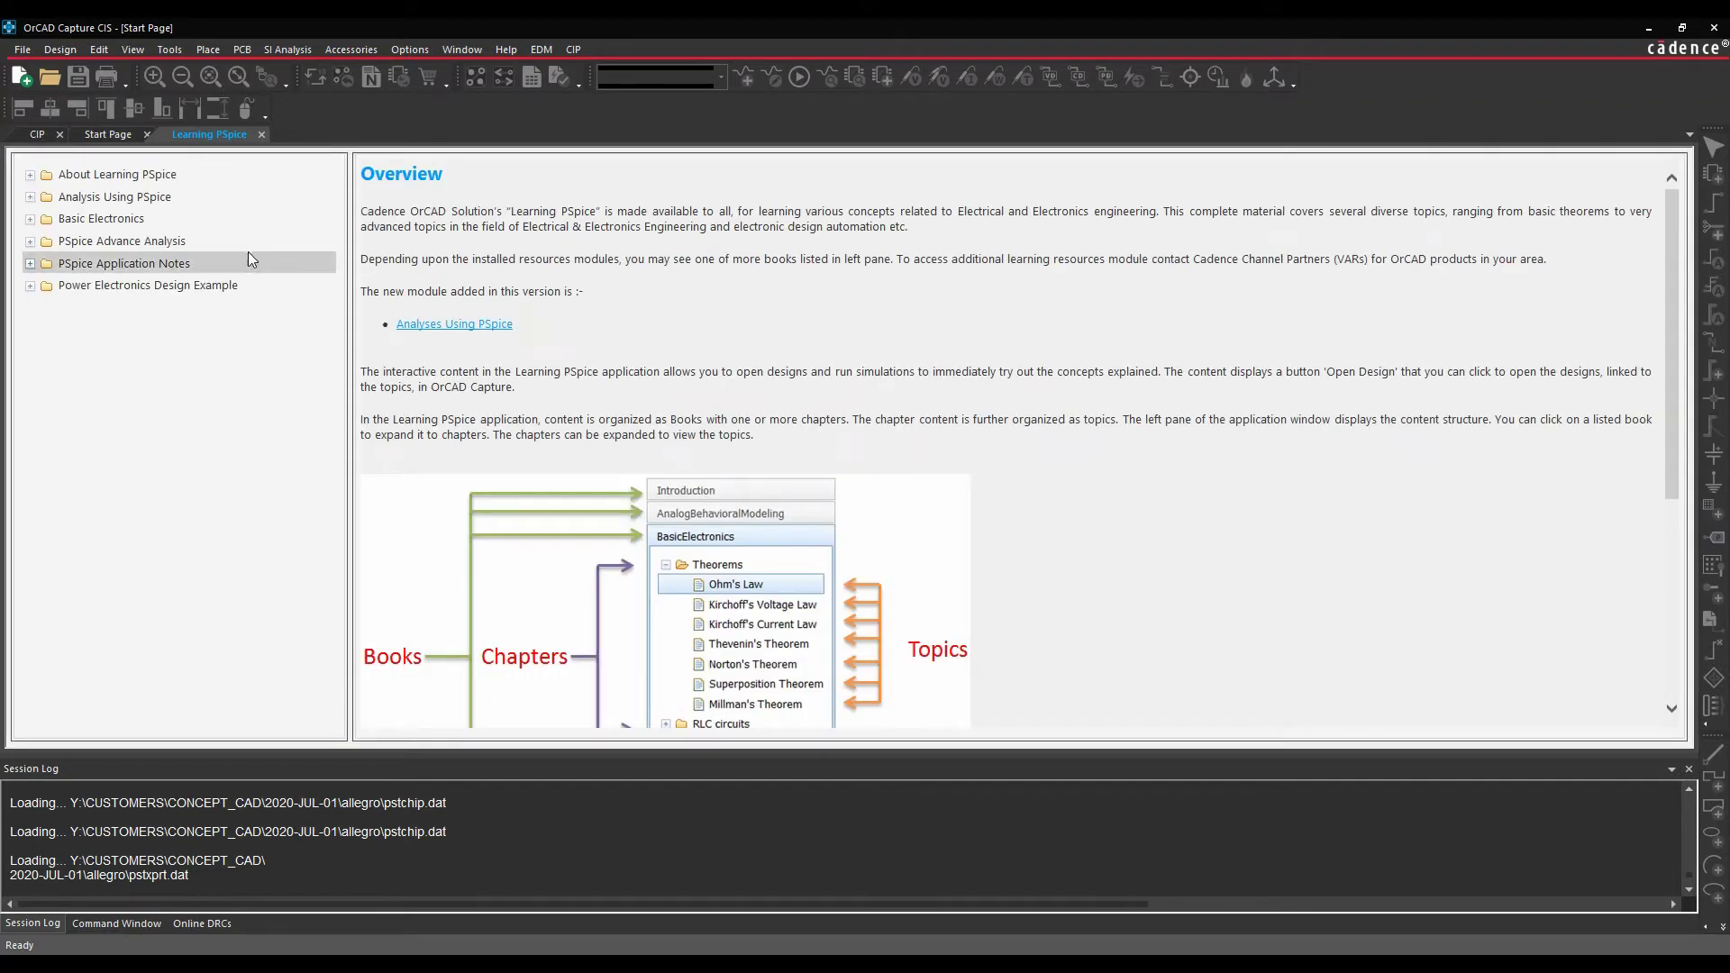
left_click(30, 198)
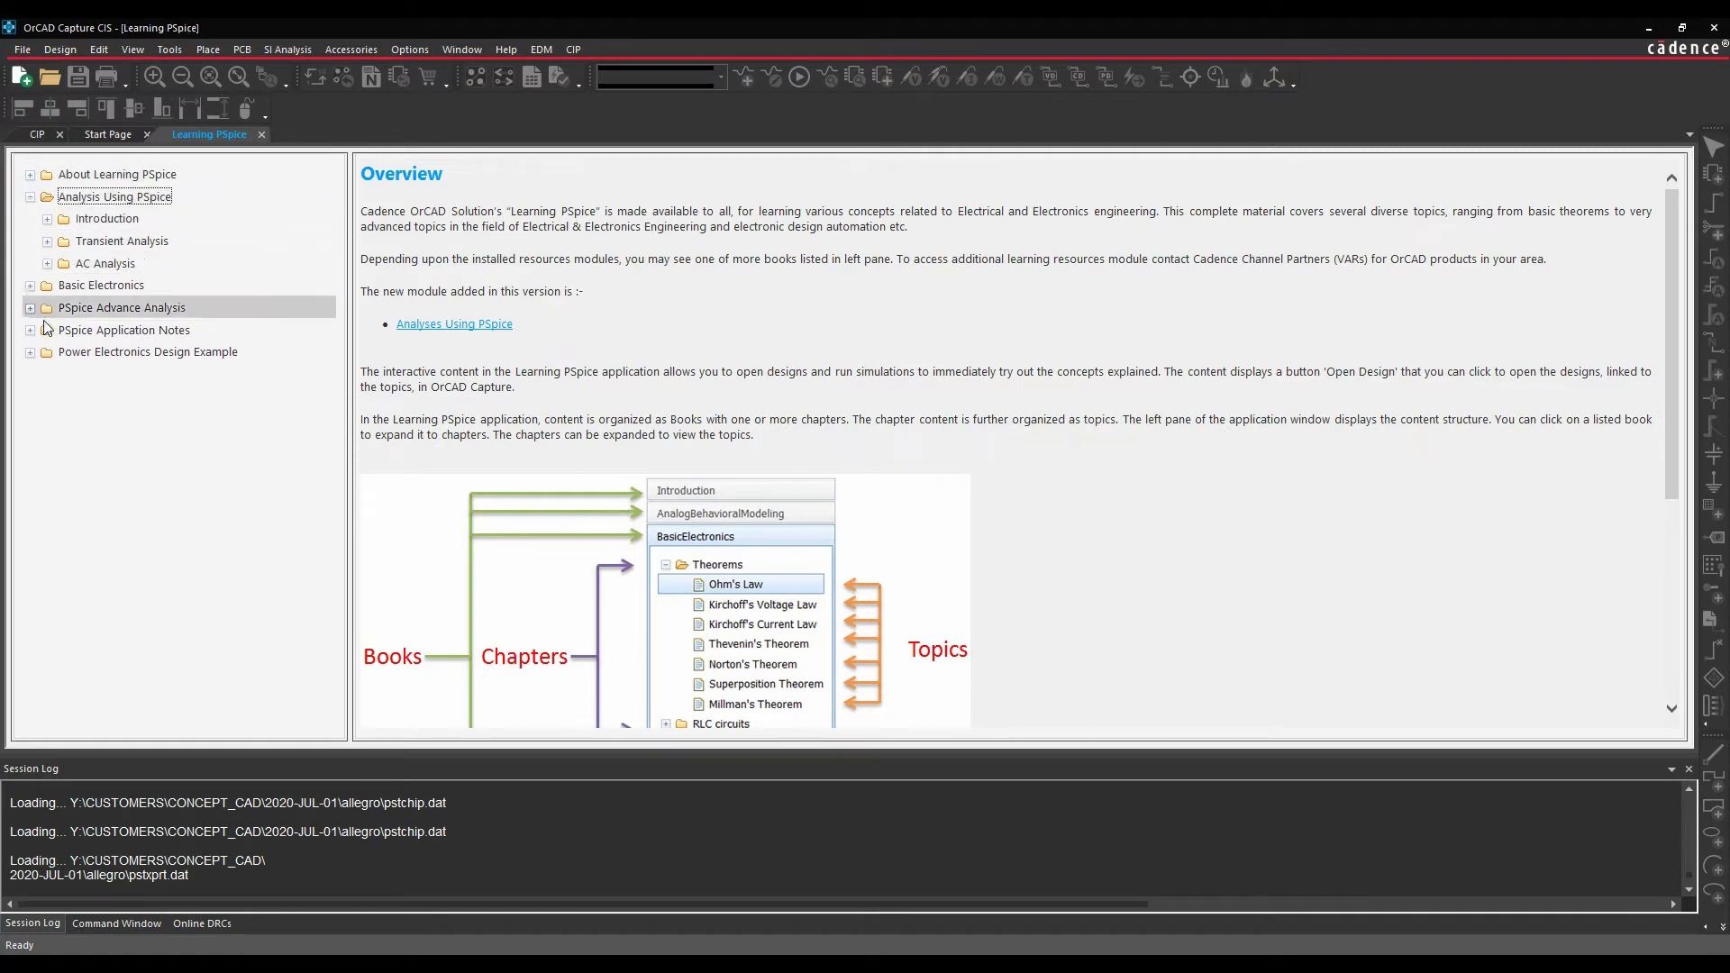
left_click(30, 286)
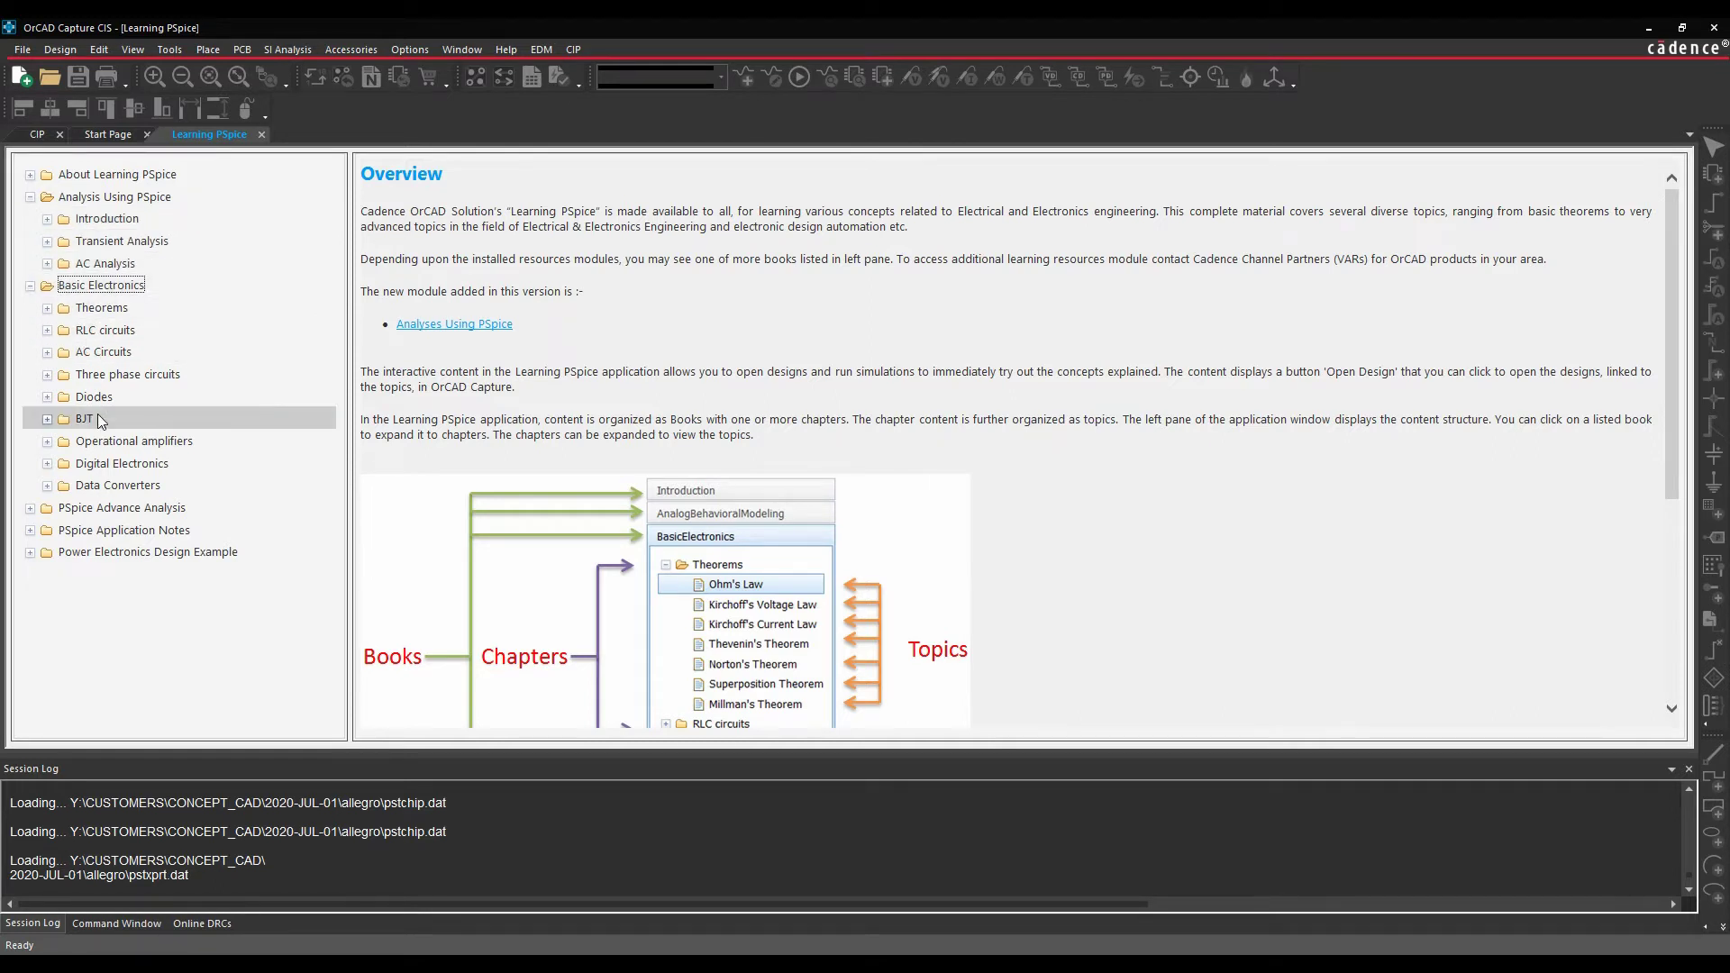
left_click(30, 507)
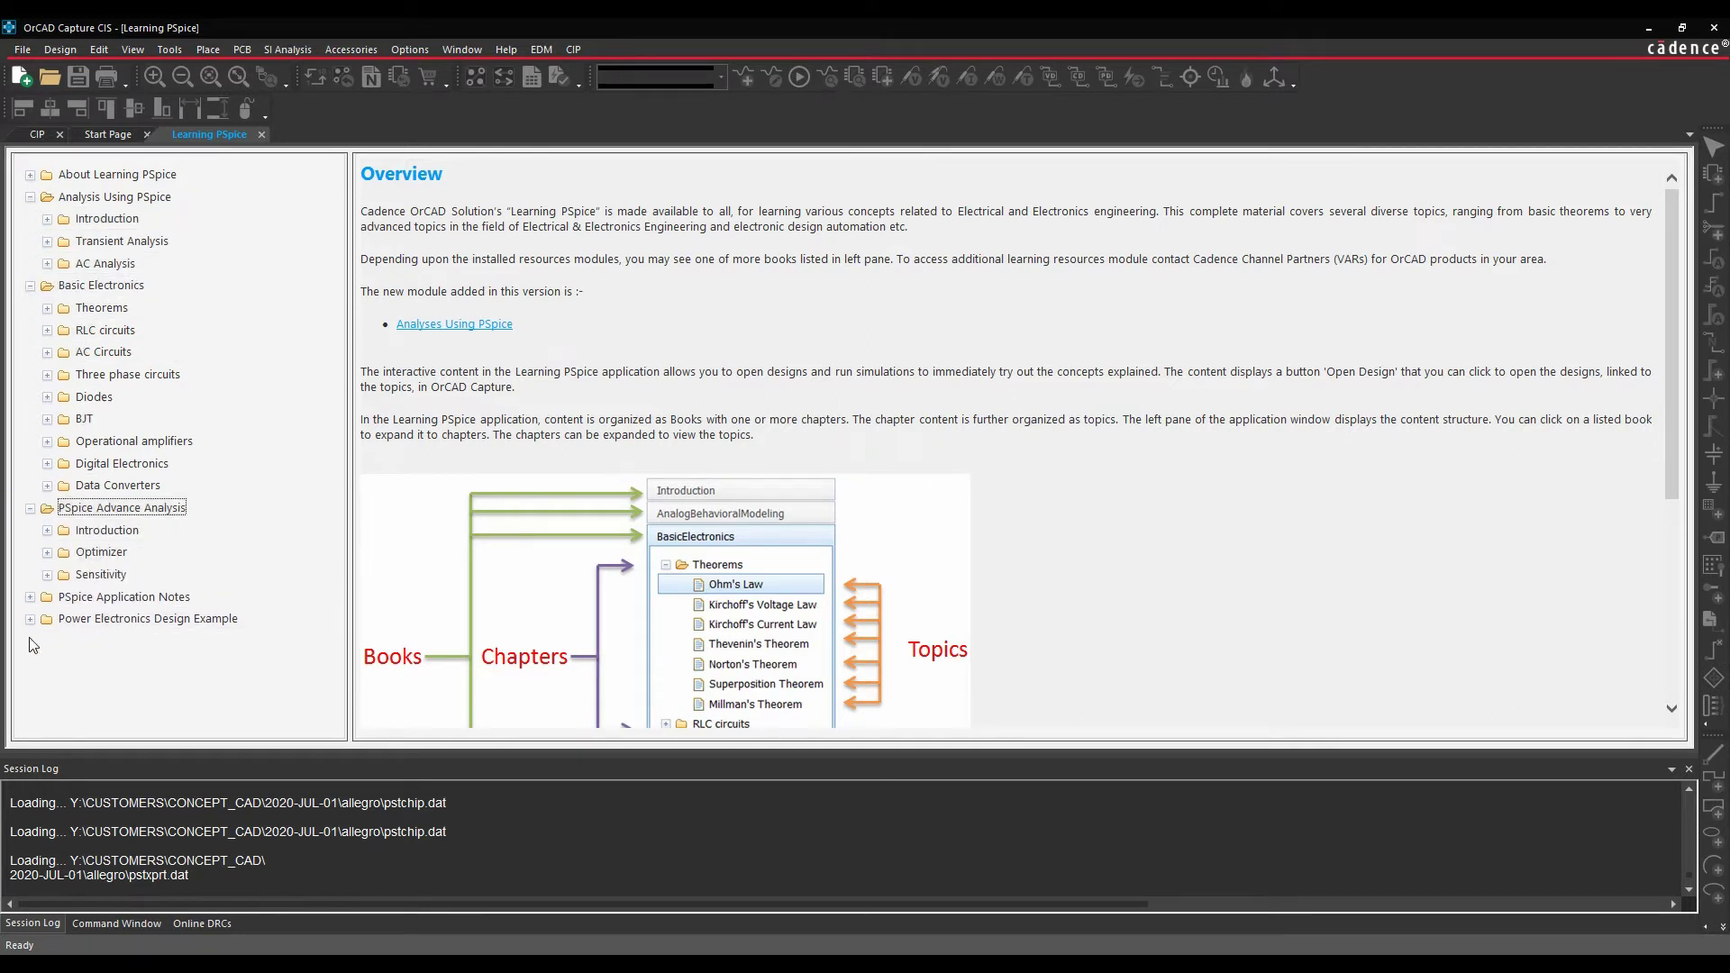
left_click(32, 596)
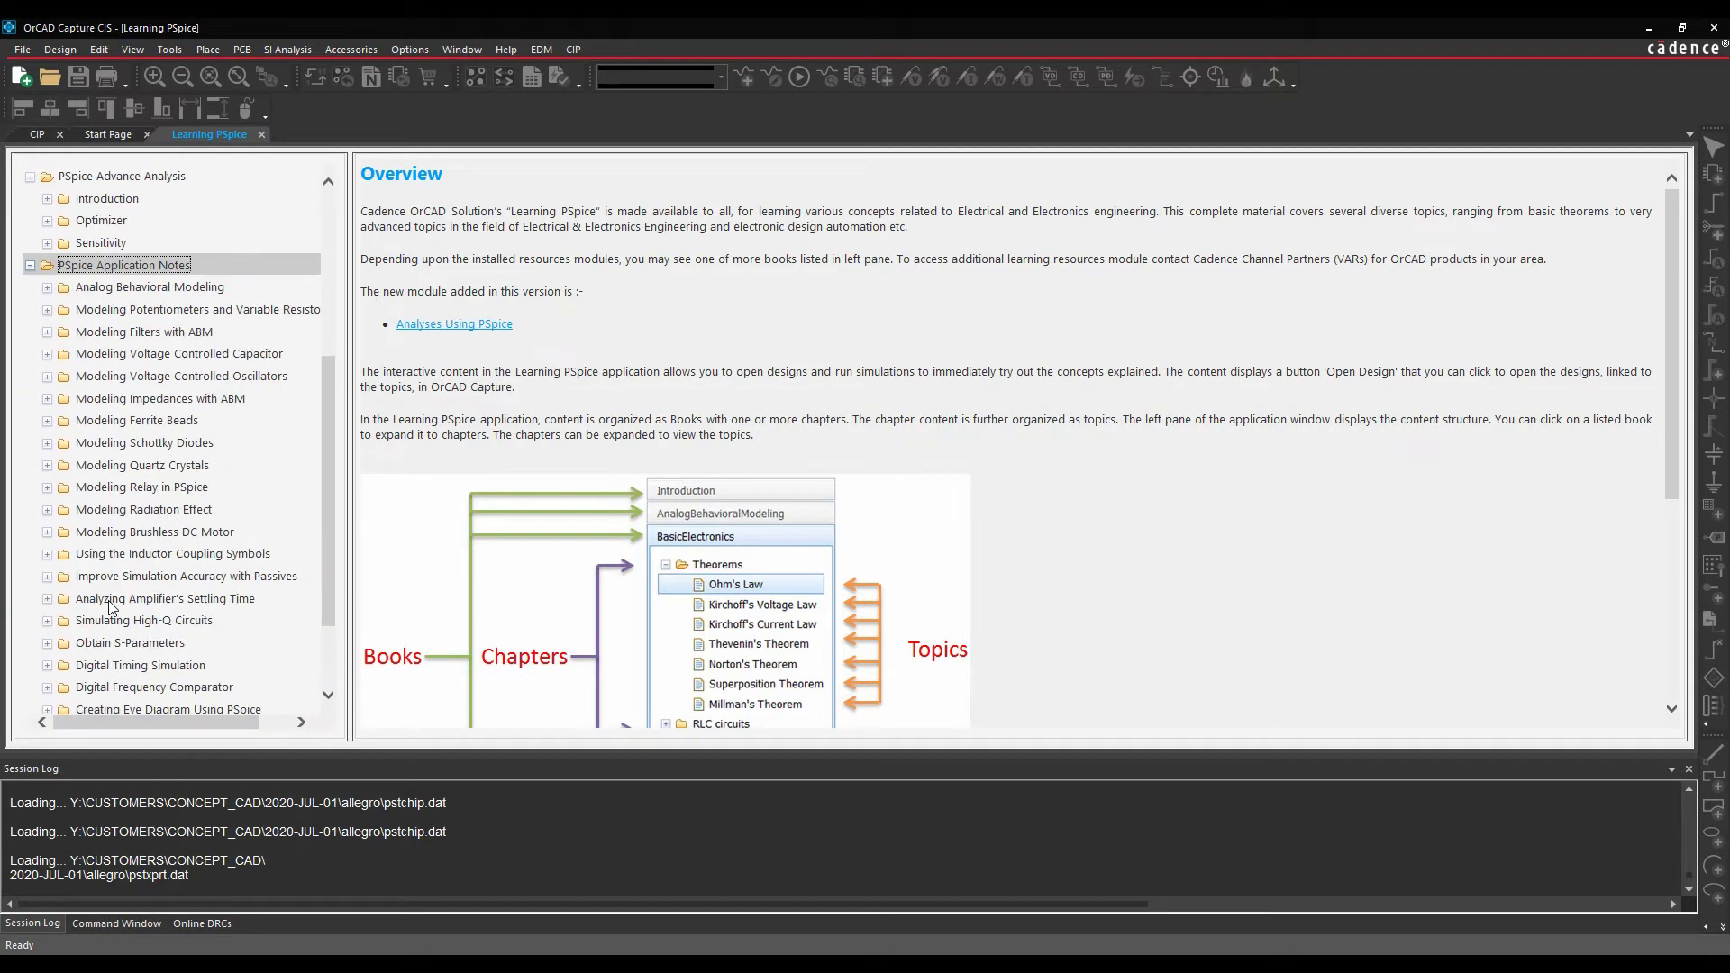
scroll(109, 607, "down", 2)
scroll(110, 607, "up", 7)
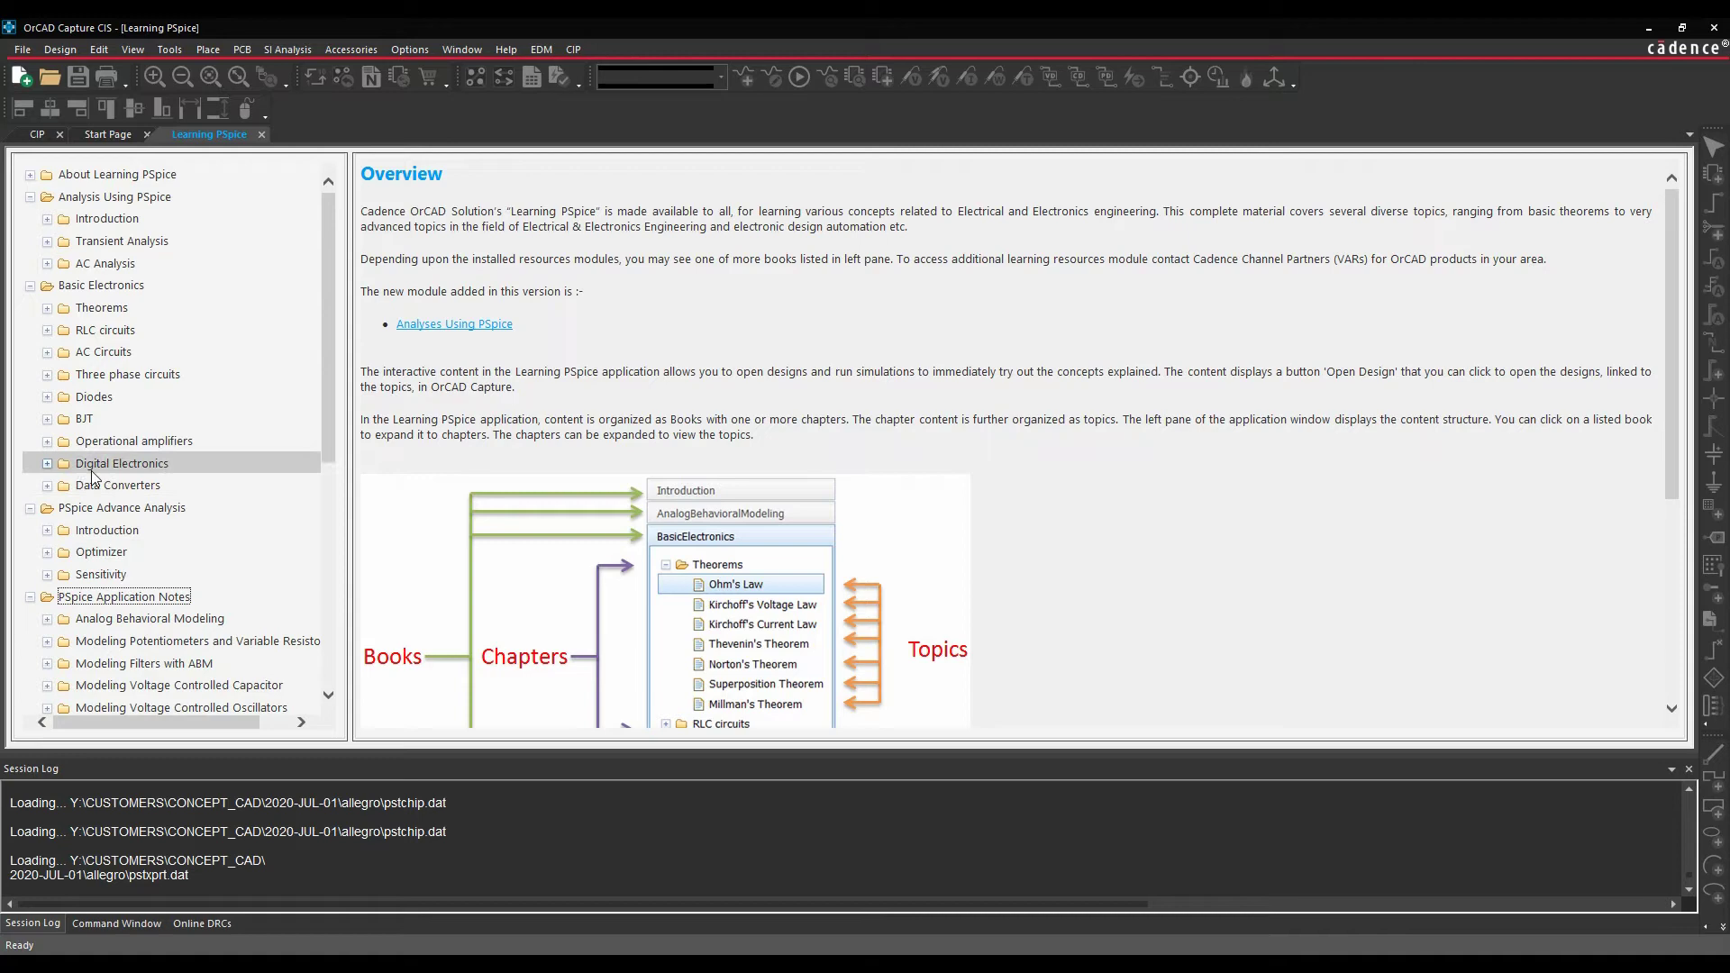
left_click(47, 440)
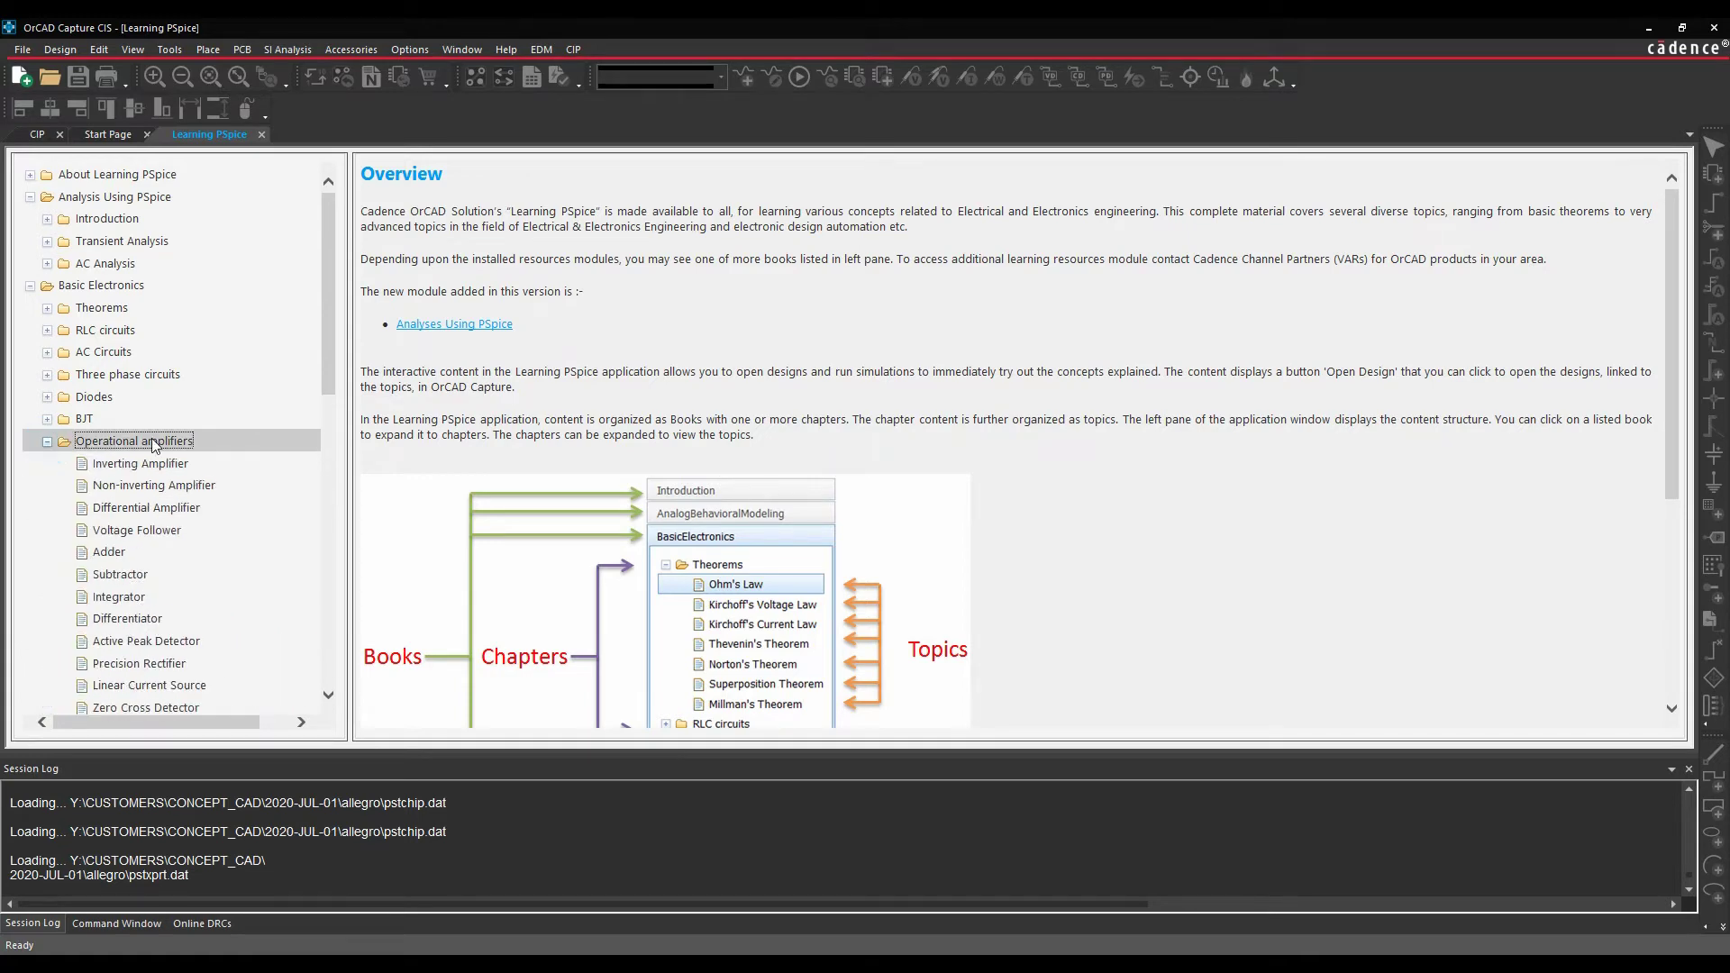
scroll(155, 450, "down", 3)
- Read the Differentiator topic, then open its example design
left_click(131, 456)
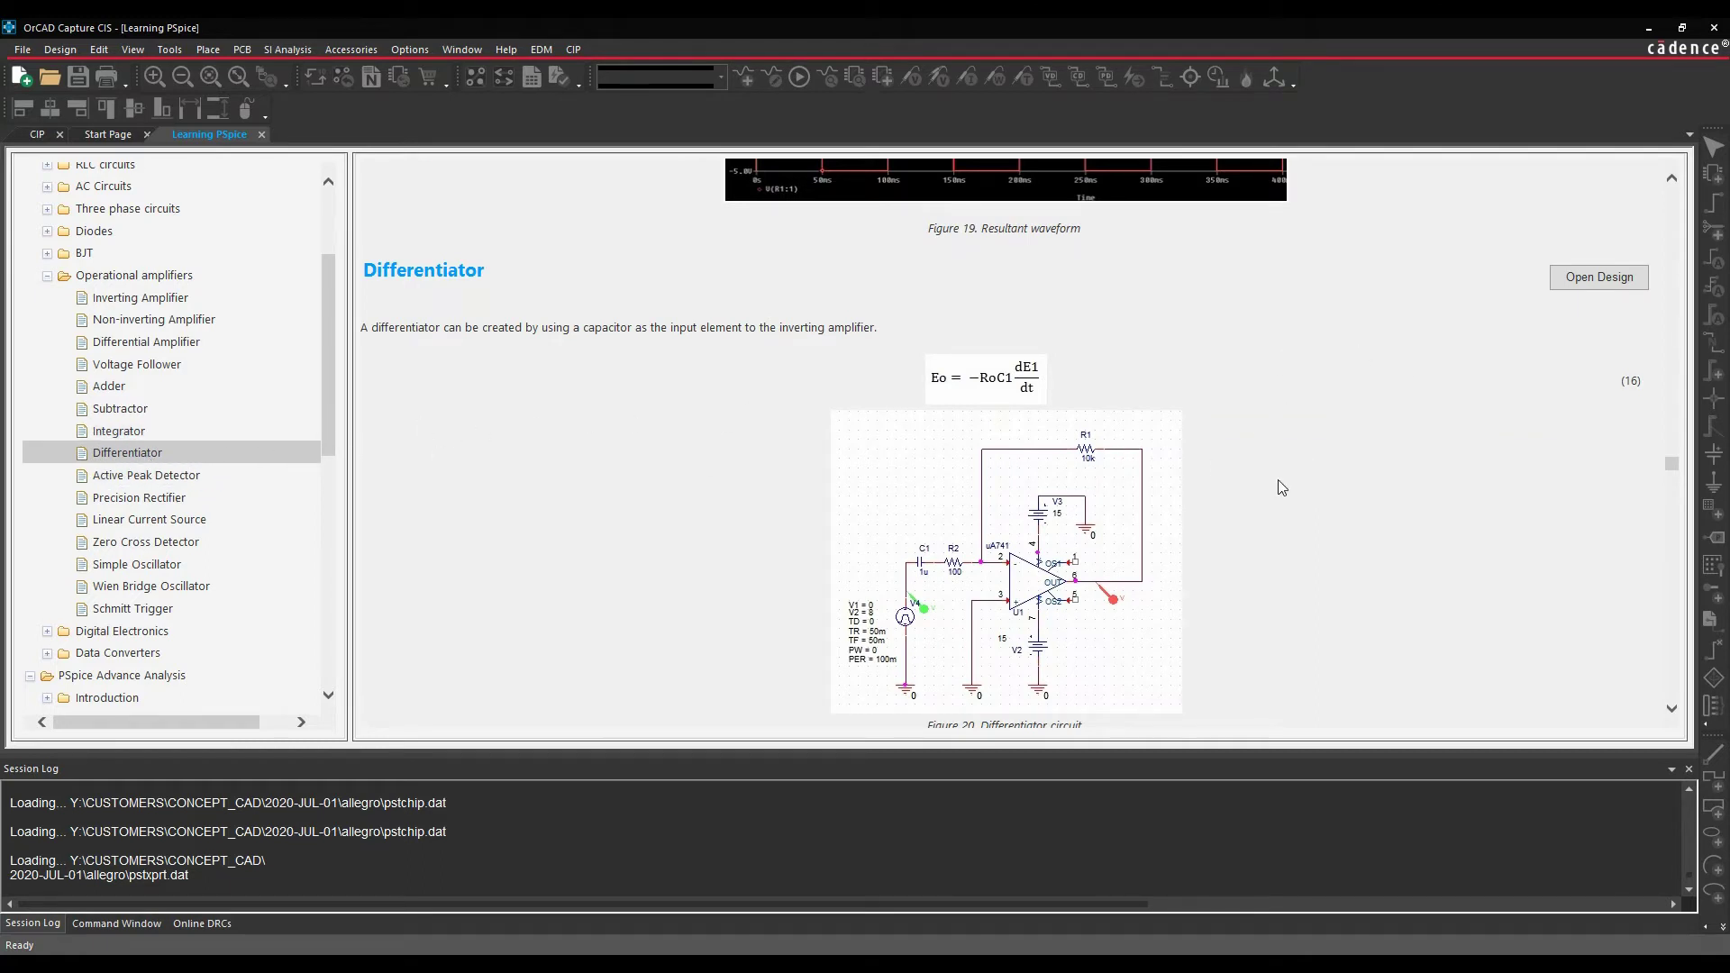
scroll(1171, 559, "up", 1)
scroll(1172, 561, "down", 1)
scroll(1137, 474, "down", 3)
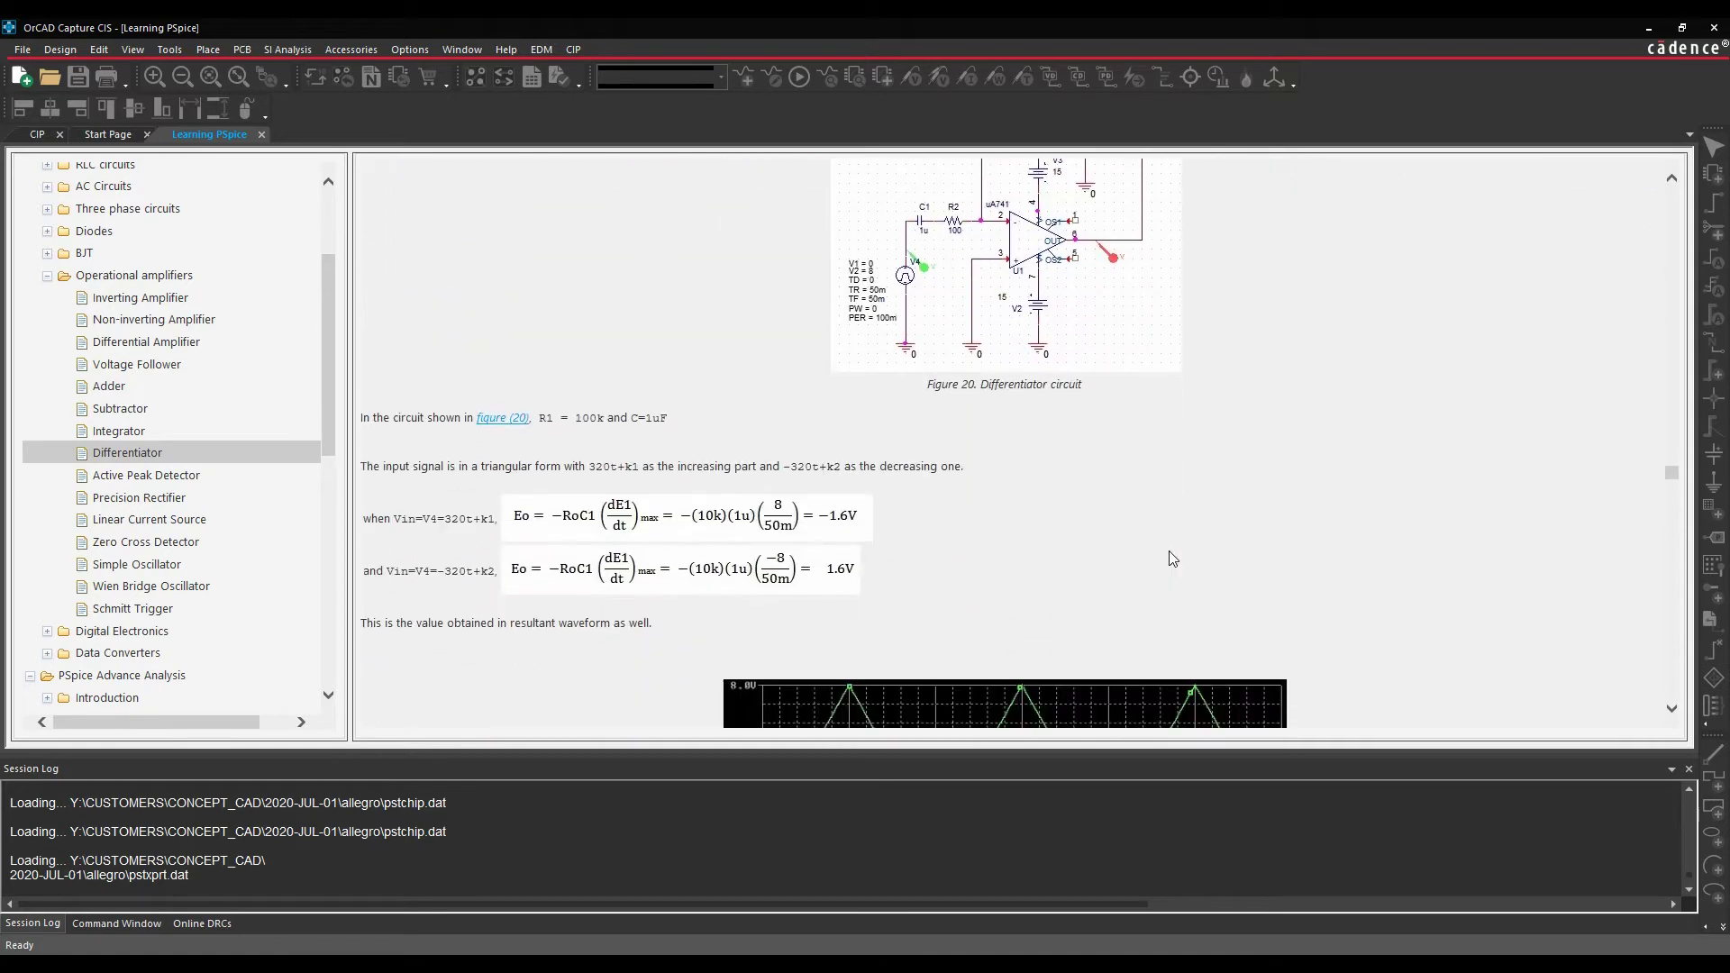
scroll(1065, 293, "down", 2)
scroll(1073, 410, "down", 2)
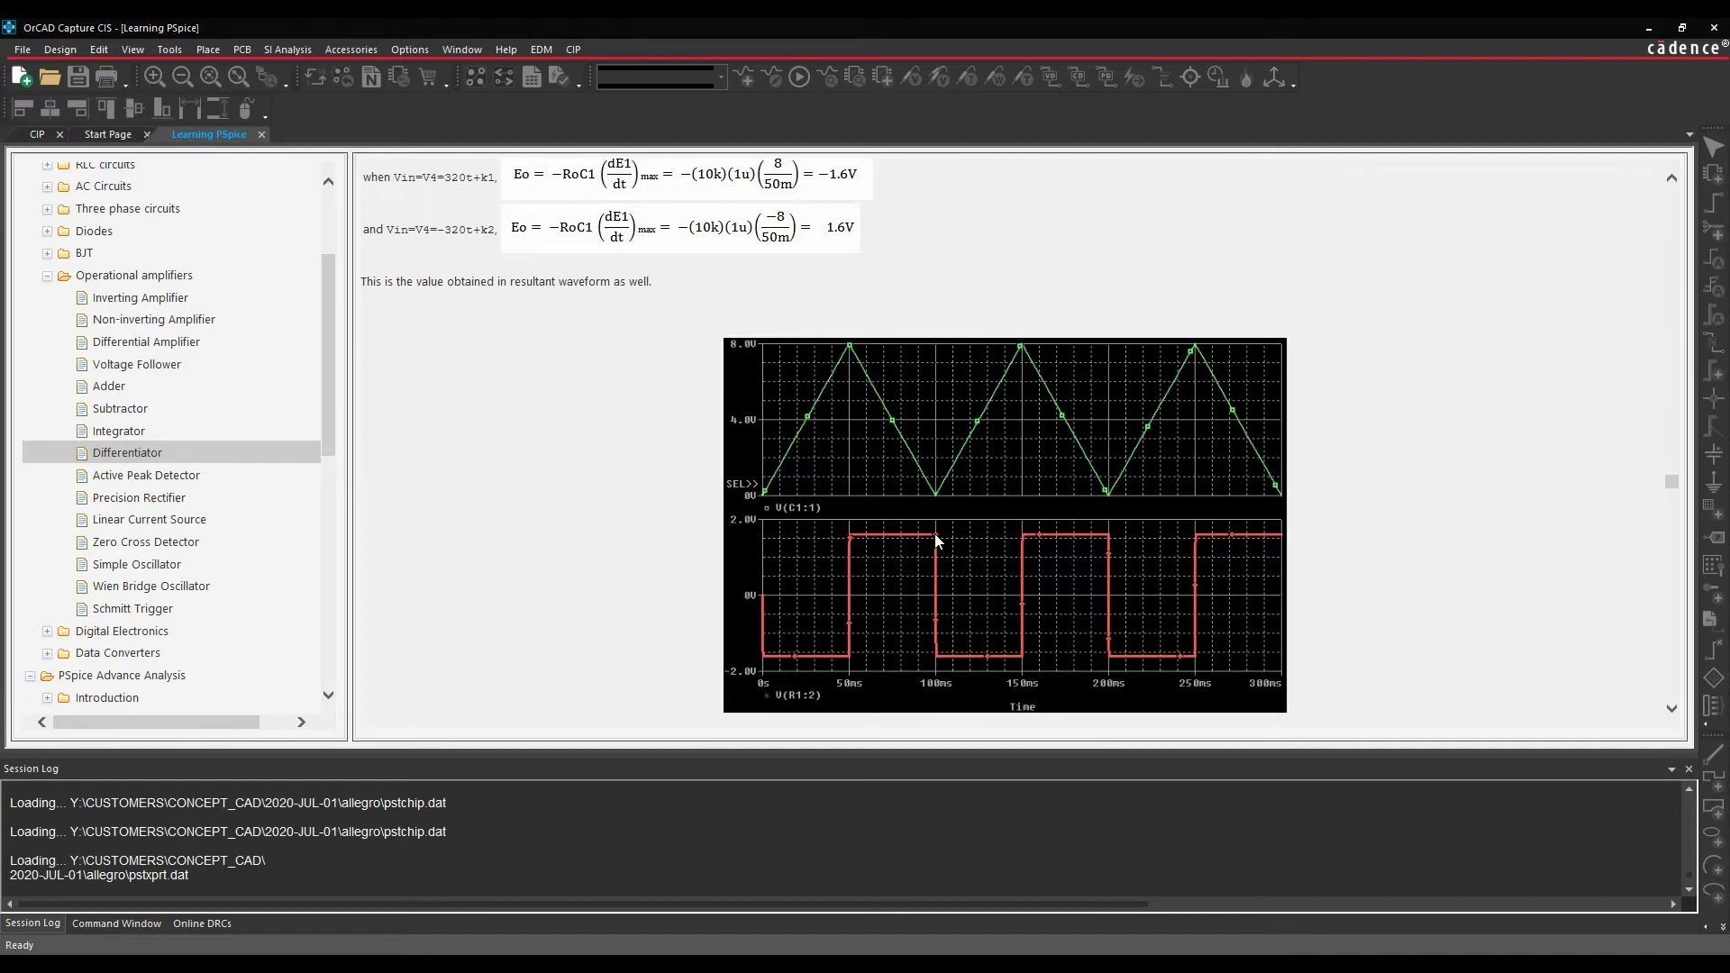
scroll(936, 534, "up", 2)
scroll(936, 533, "up", 4)
scroll(938, 541, "up", 3)
scroll(937, 541, "up", 1)
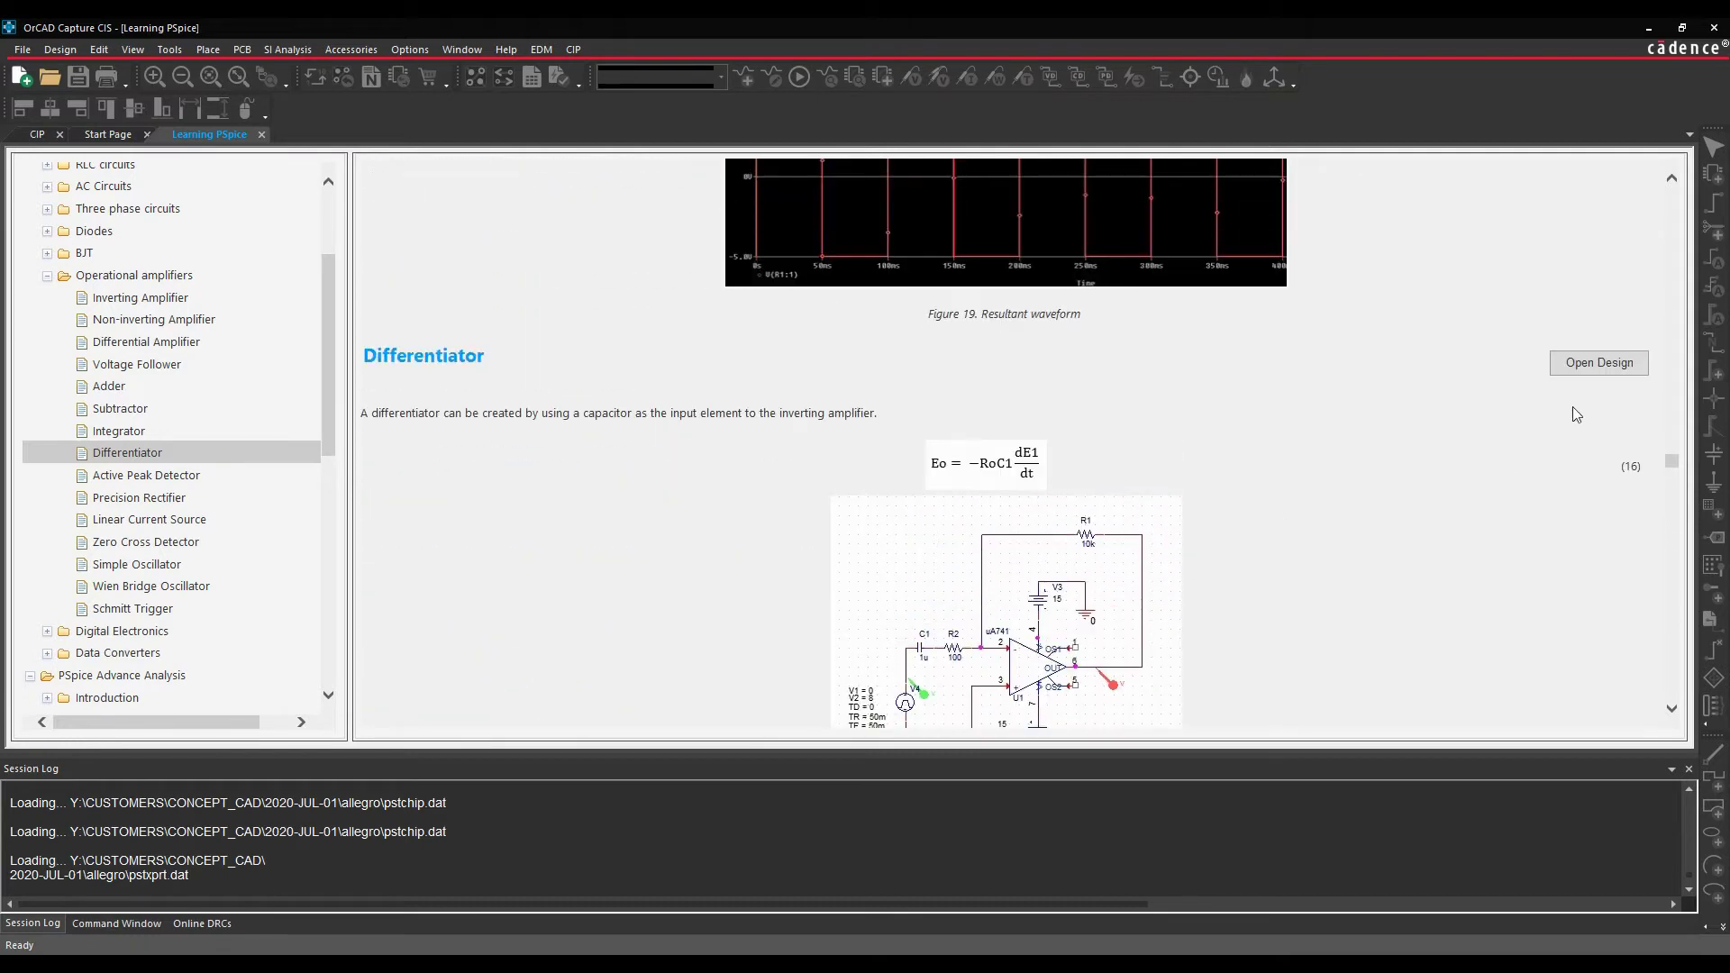
left_click(1588, 366)
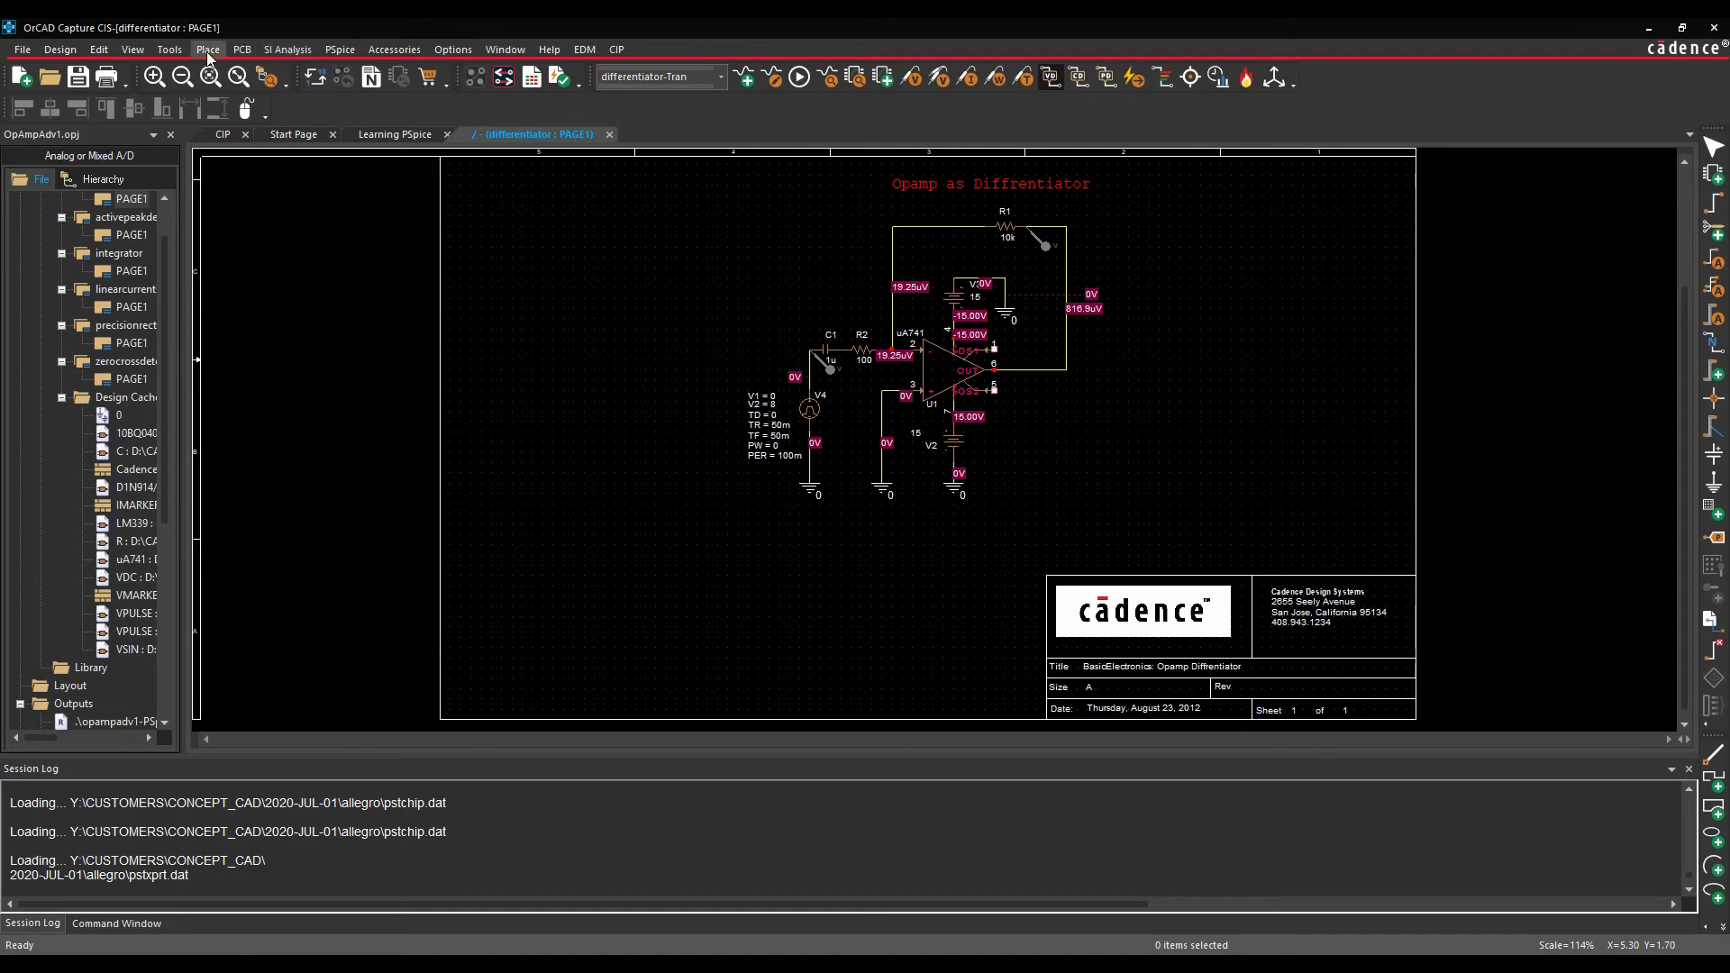
- Open the PSpice menu over the OpAmpAdv1 differentiator schematic
left_click(339, 50)
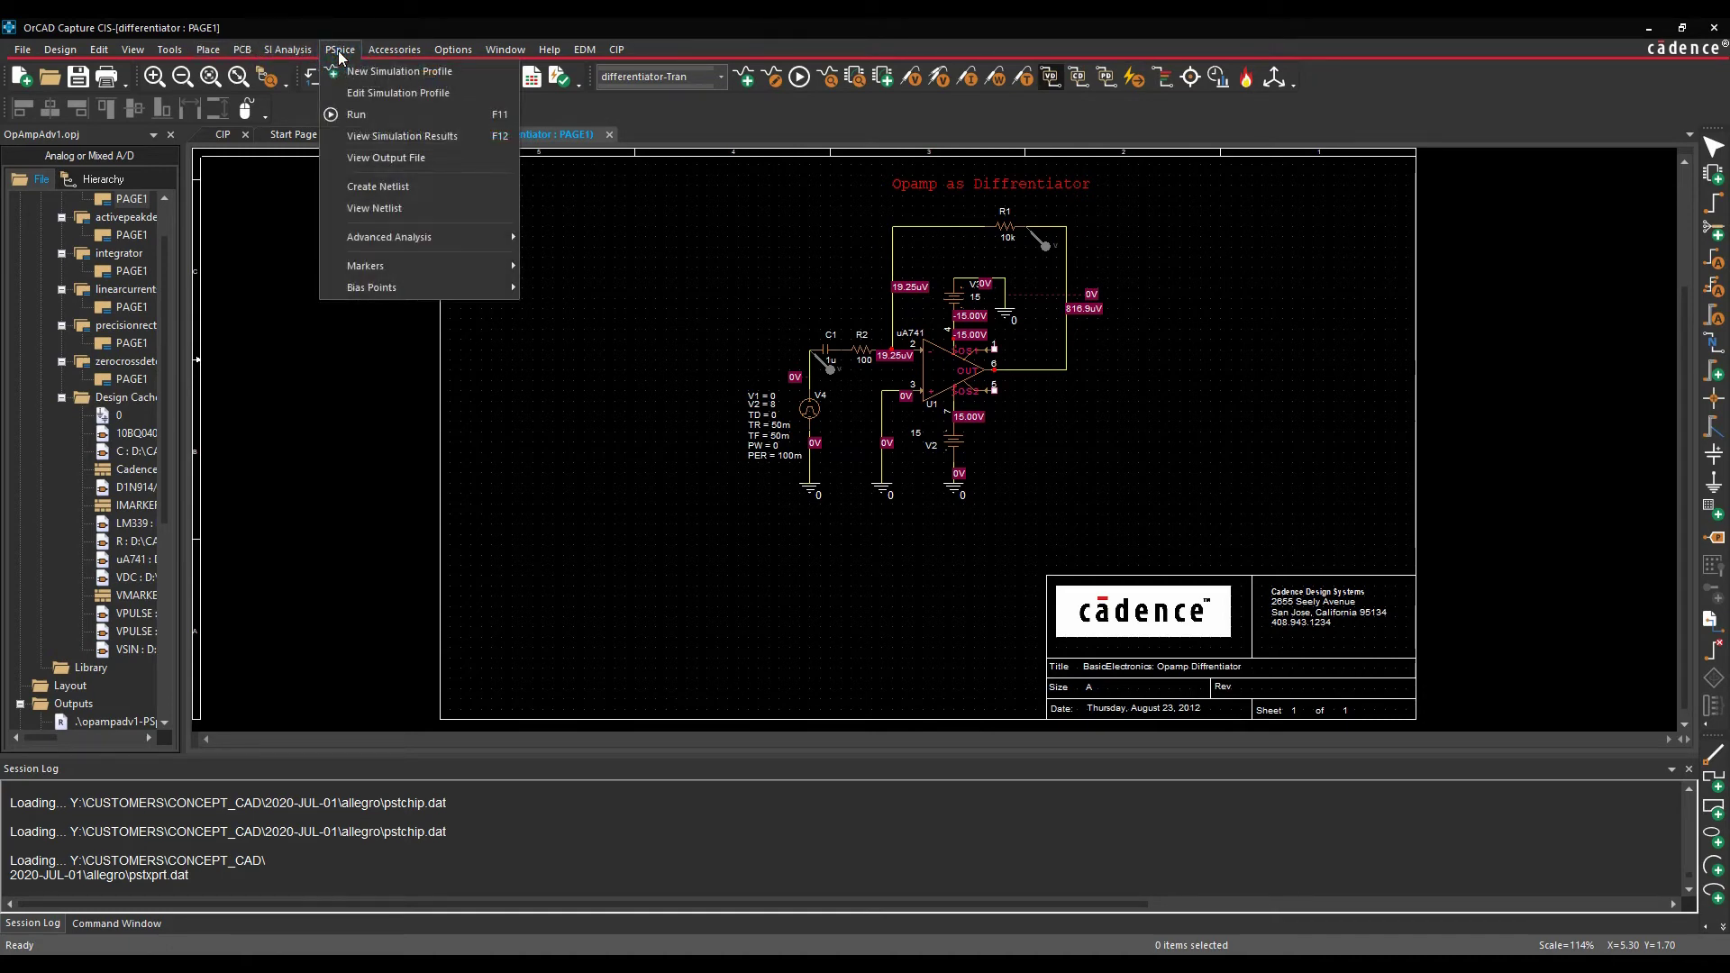
left_click(358, 95)
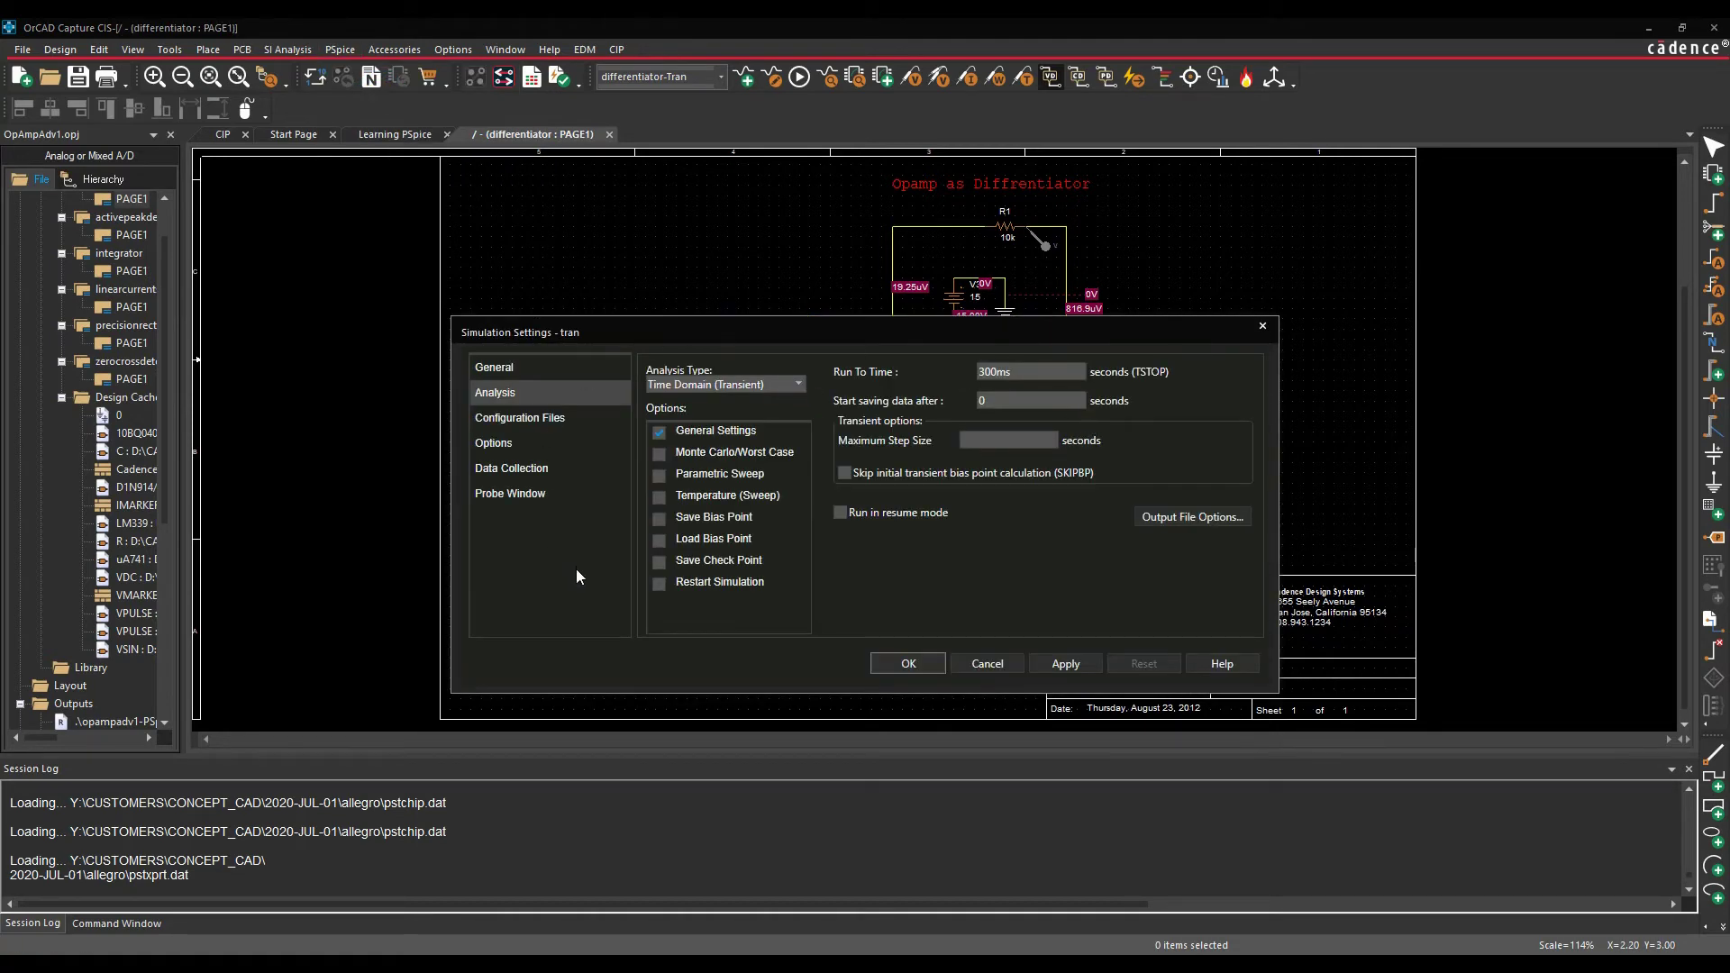
left_click(989, 664)
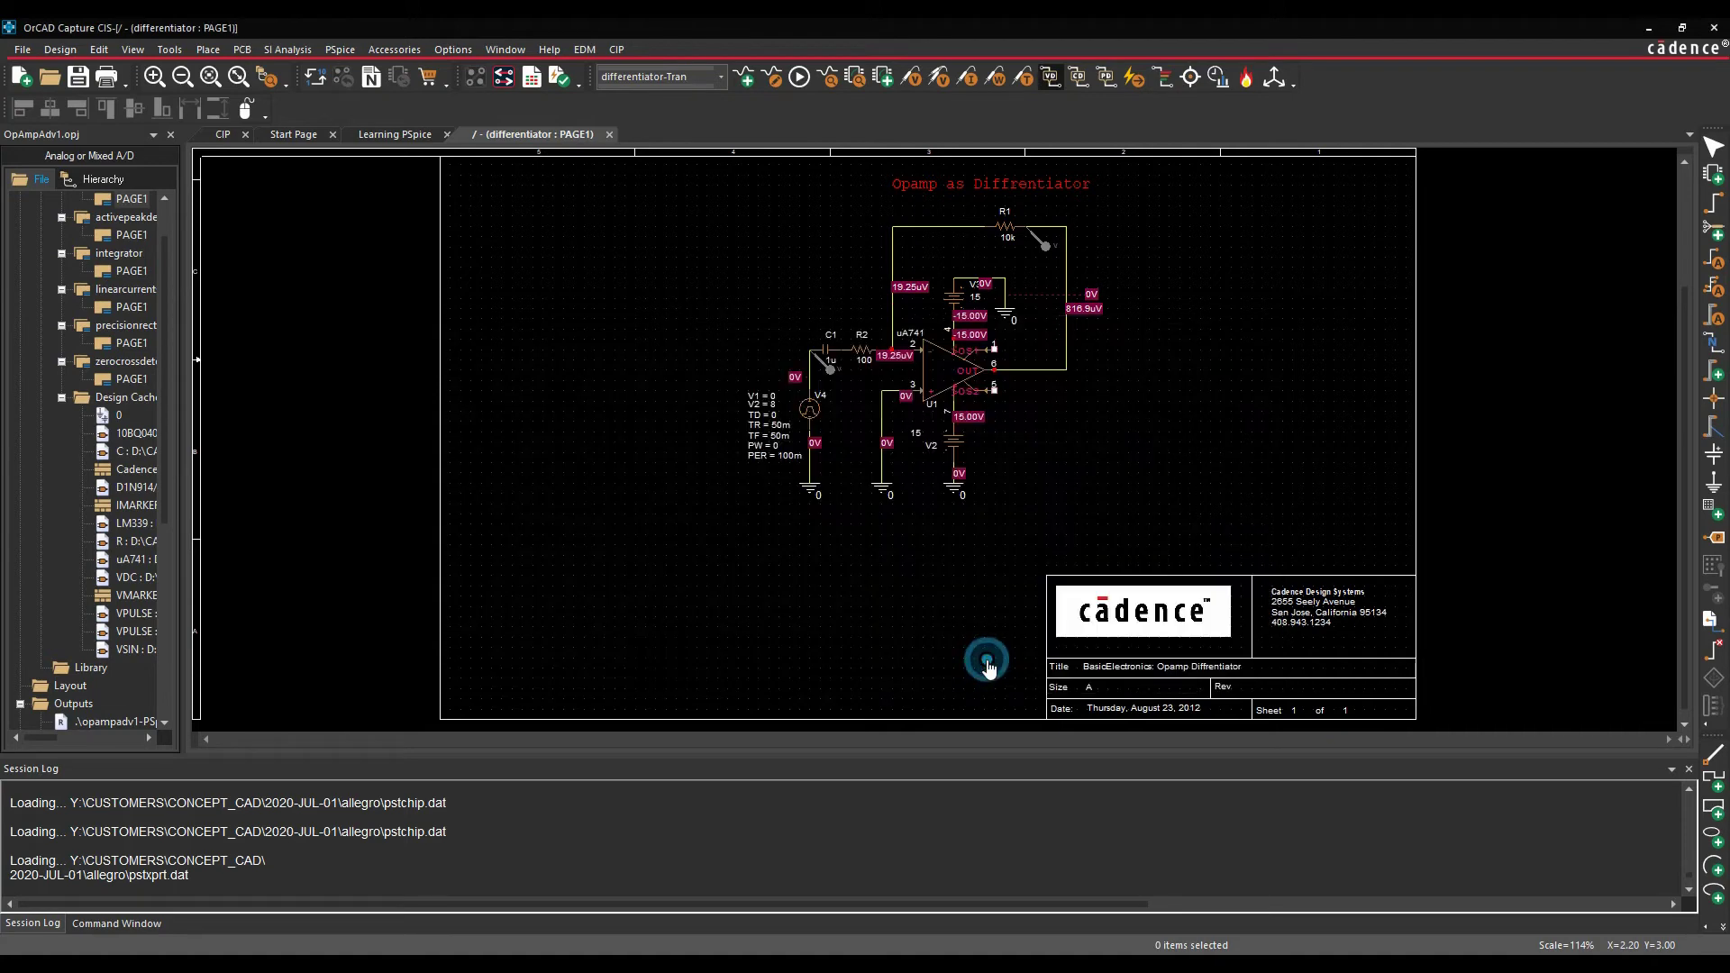
- Run the differentiator simulation, view its waveforms, and minimise the PSpice A/D window
left_click(801, 79)
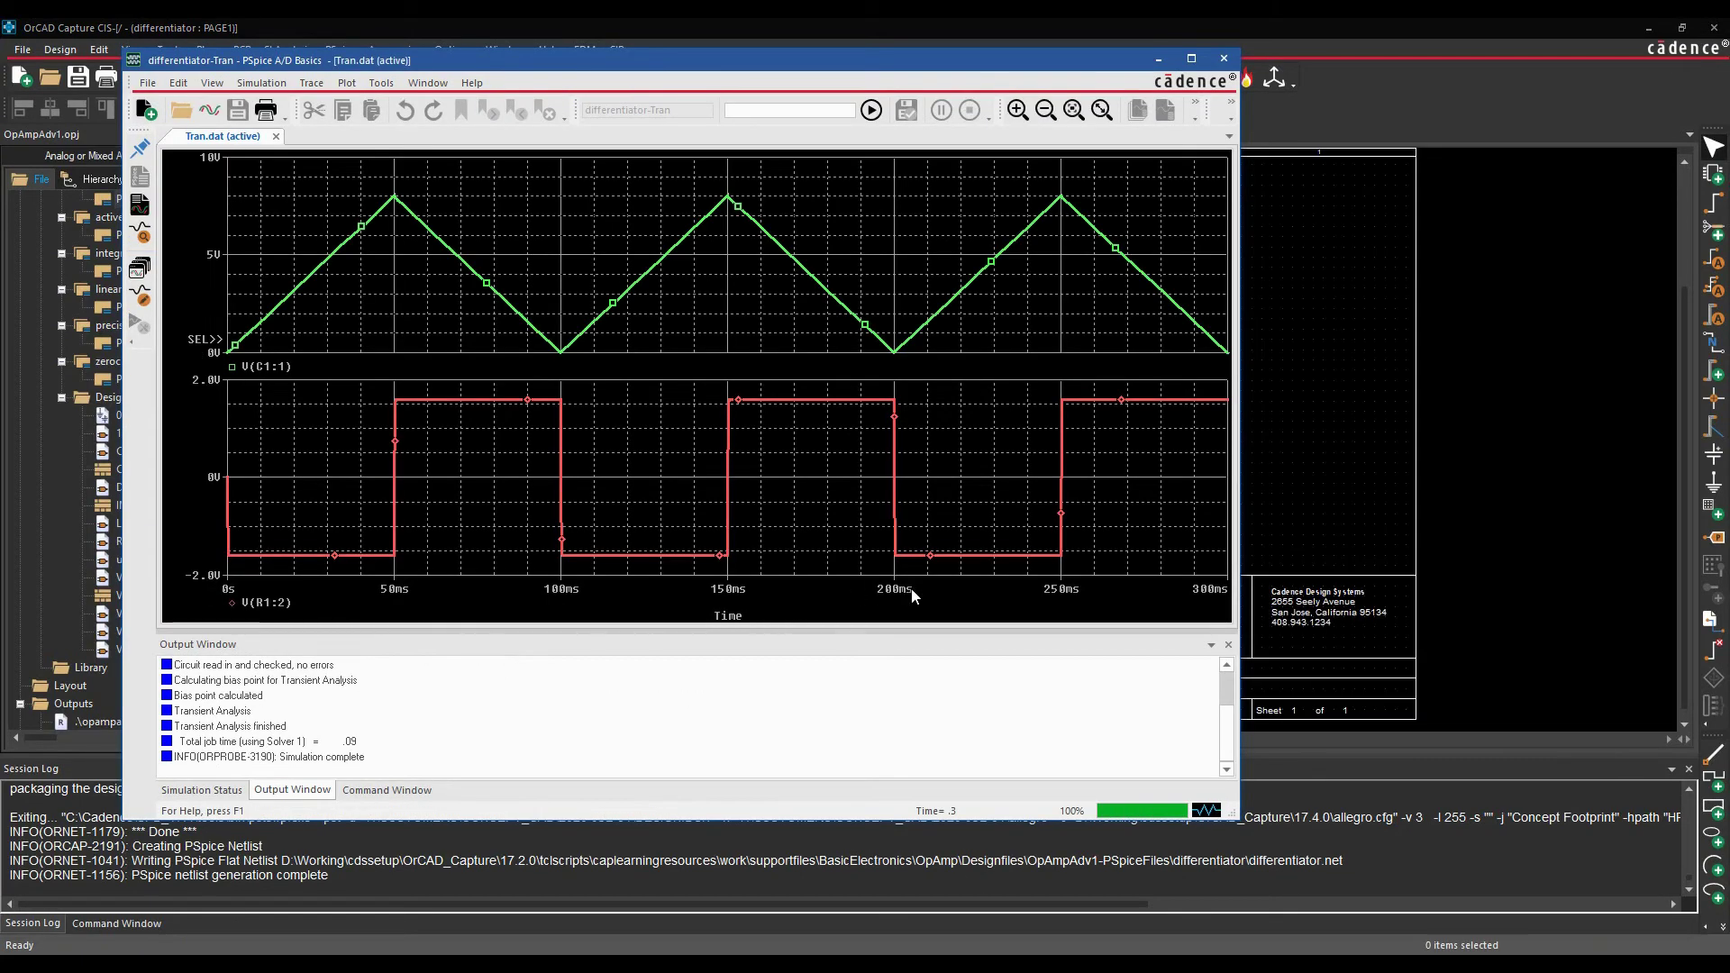
left_click_drag(712, 74, 790, 86)
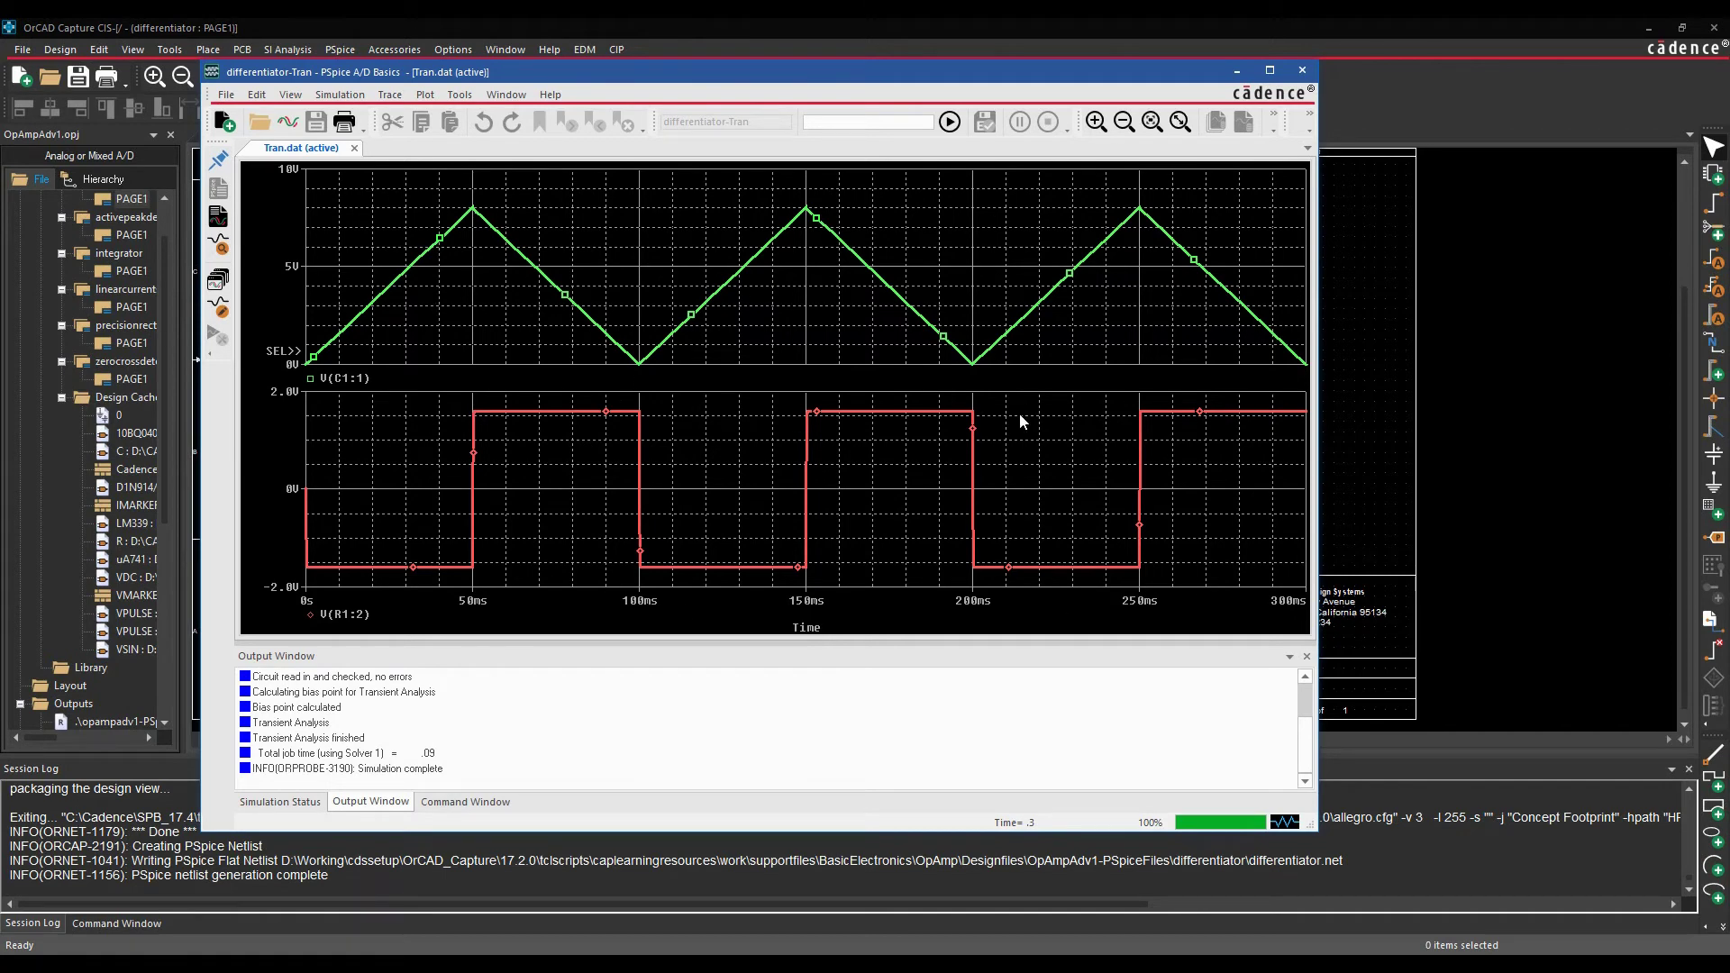
left_click(1236, 71)
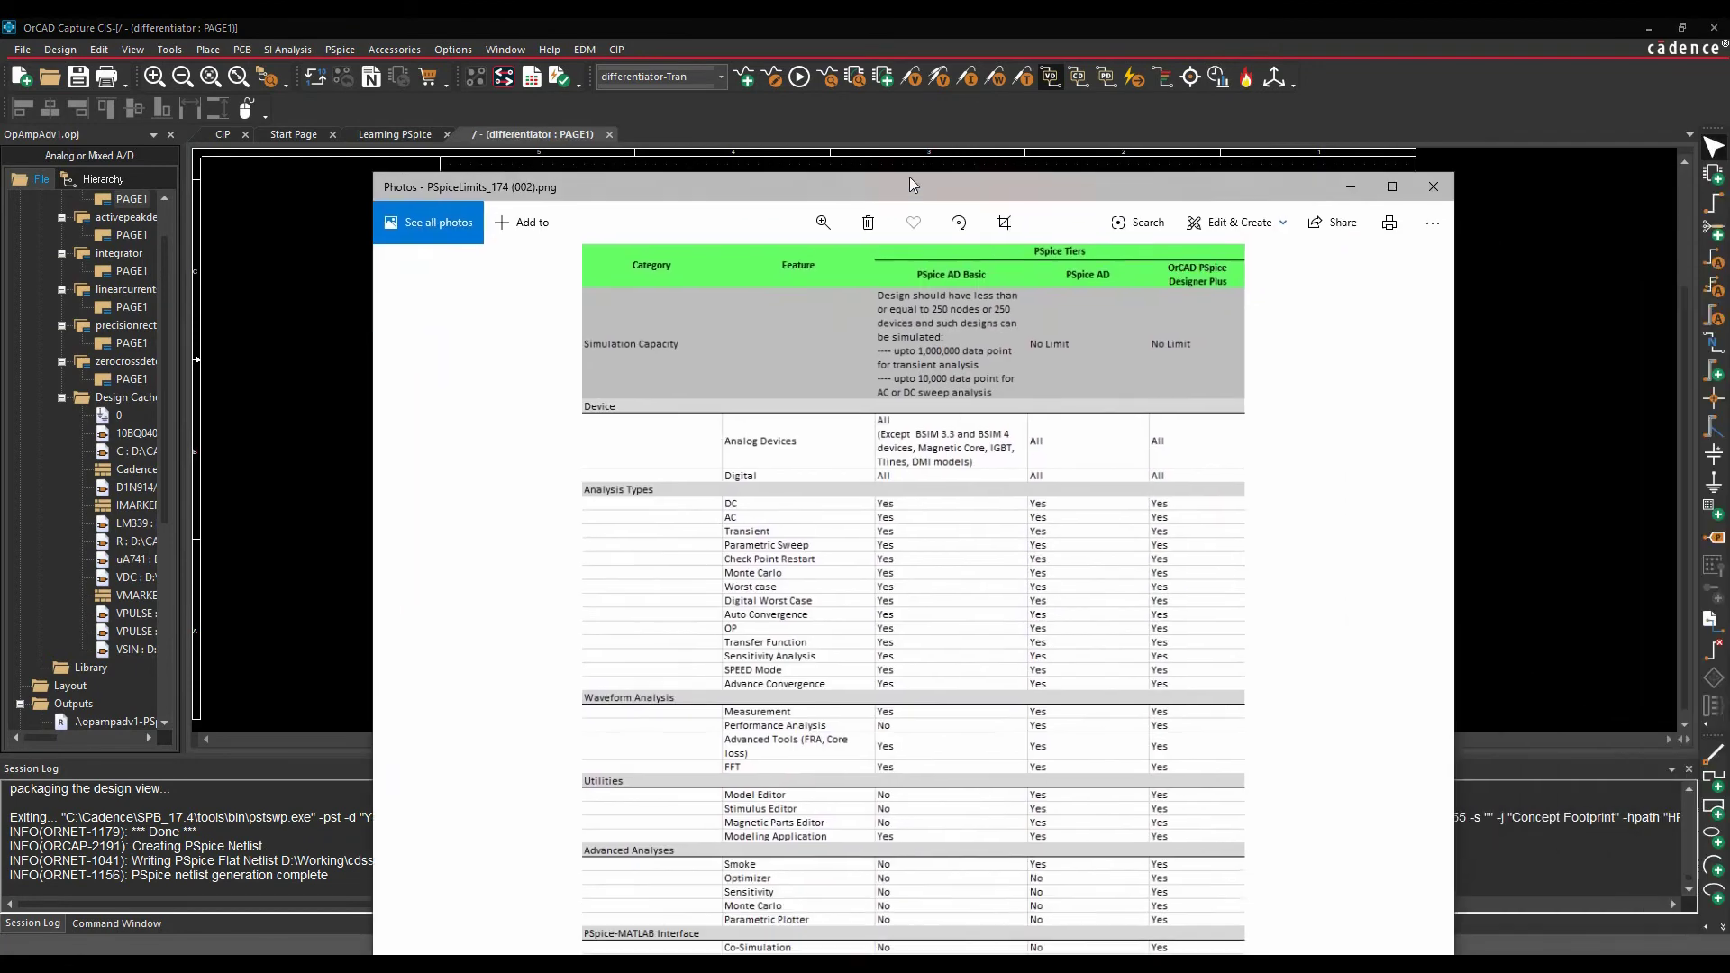
- Maximise the PSpiceLimits_174 (002).png tier limits table in Photos
double_click(1276, 121)
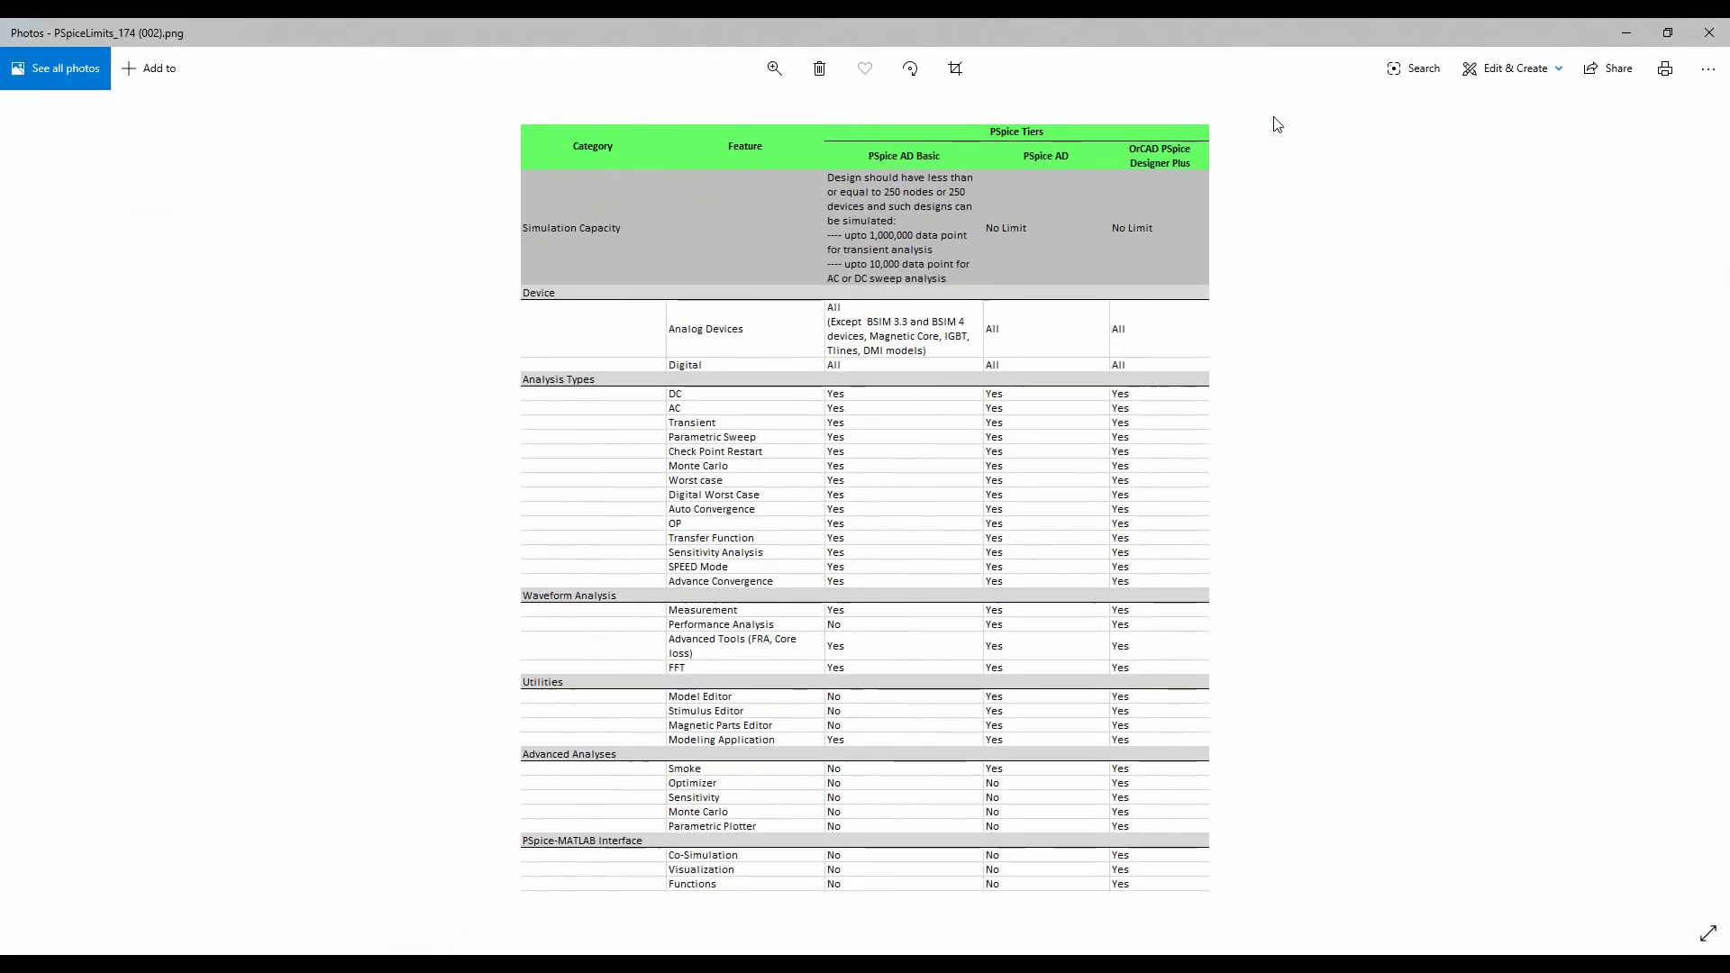